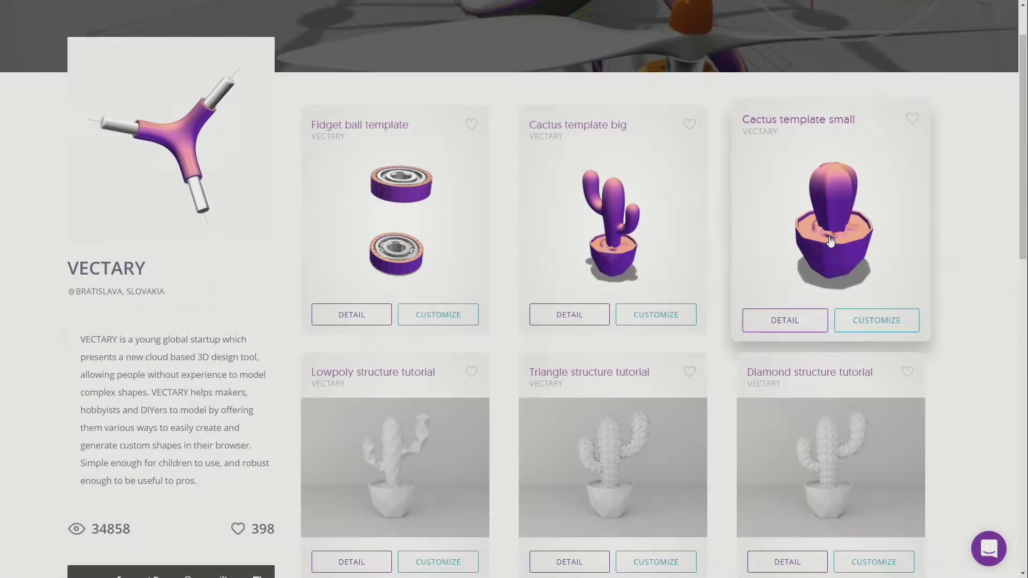
- Open the Cactus template small detail page from the Vectary templates gallery
left_click(830, 241)
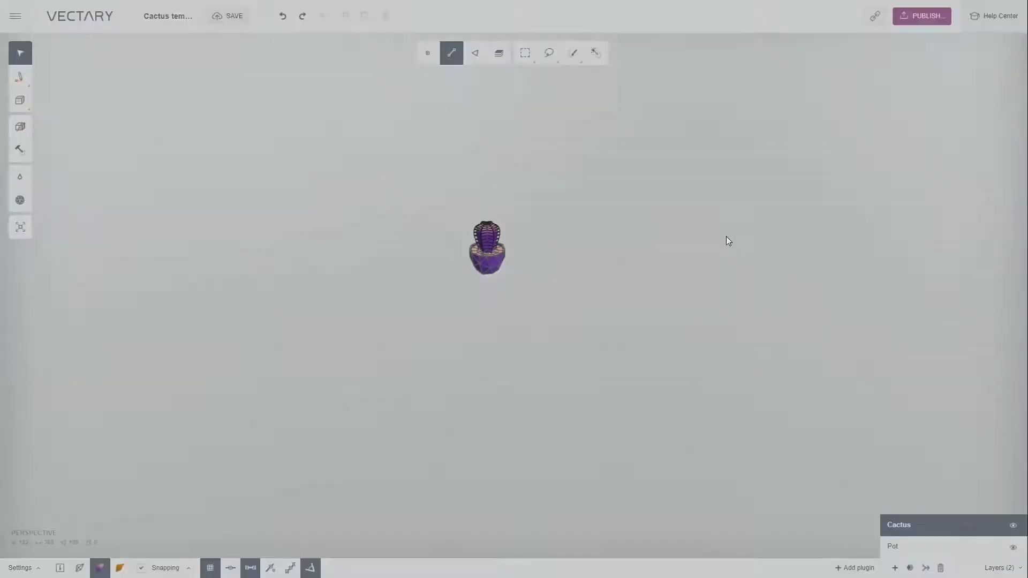
- Zoom in on the cactus and switch smoothing off to reveal its faceted mesh
scroll(487, 230, "up", 8)
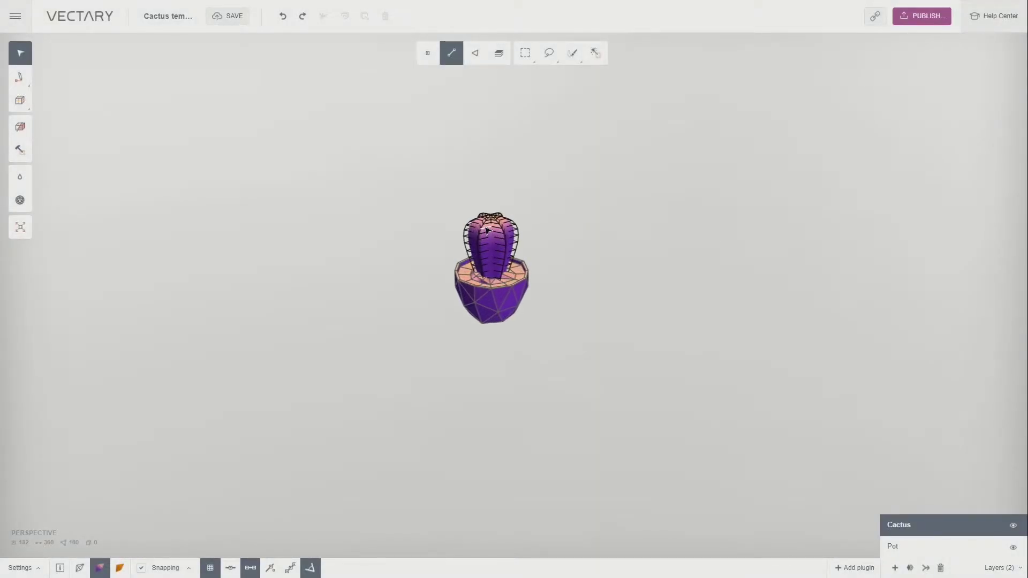
scroll(488, 236, "up", 5)
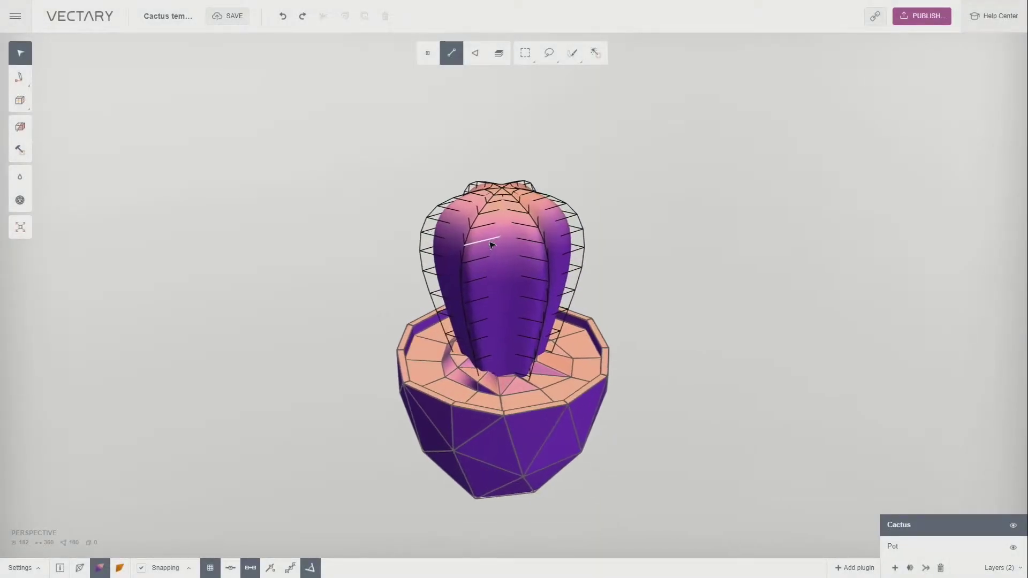
left_click(21, 200)
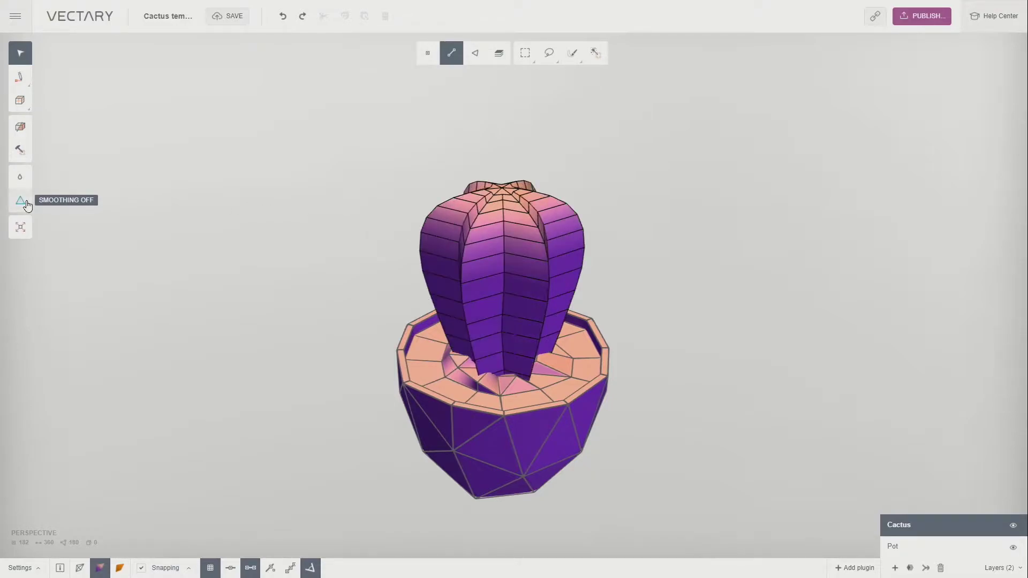
- Orbit to a flat back view, centre the potted cactus, and enable face selection
mouse_move(308, 557)
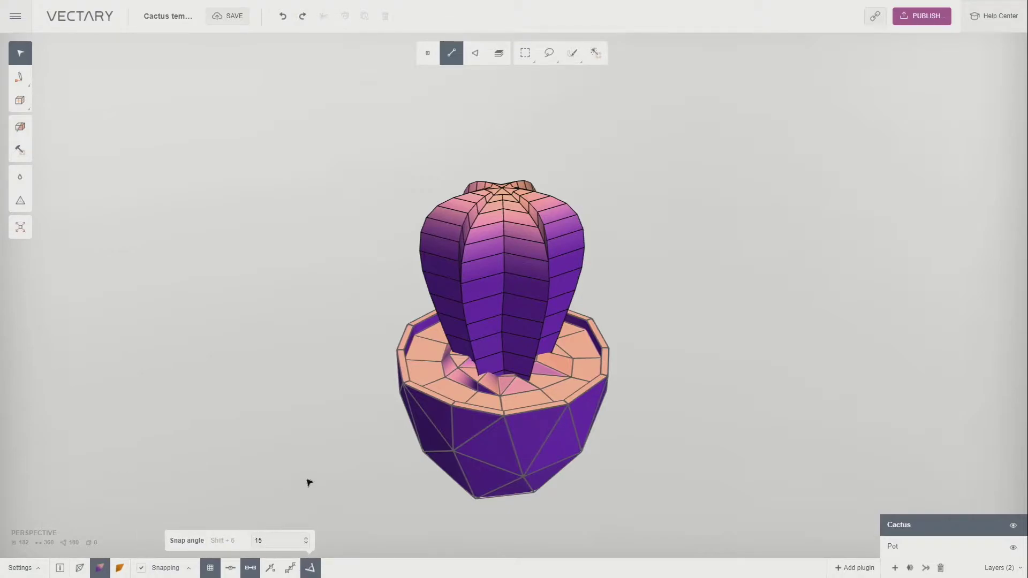
left_click_drag(406, 496, 420, 465)
right_click_drag(731, 512, 660, 427)
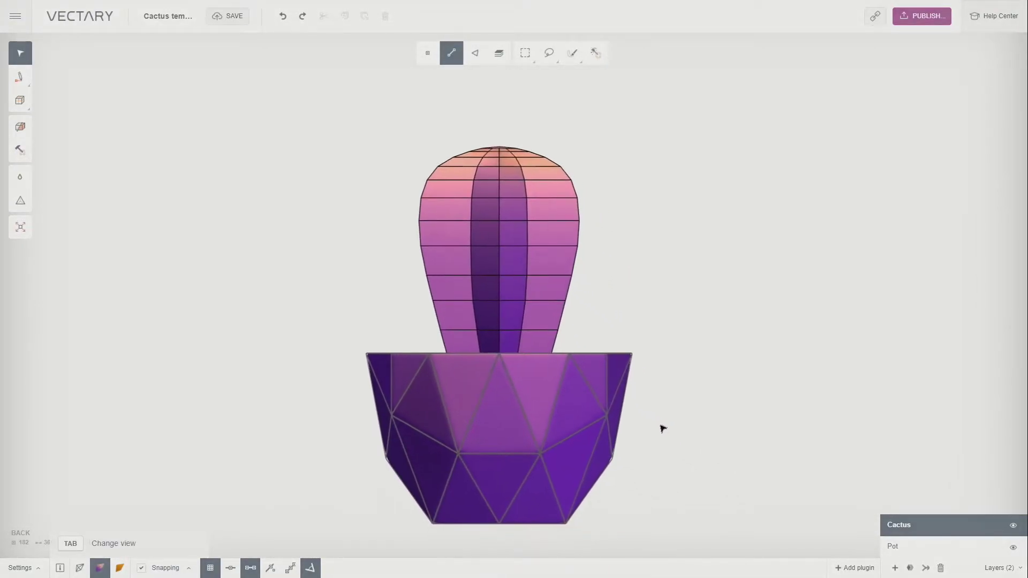
left_click(476, 61)
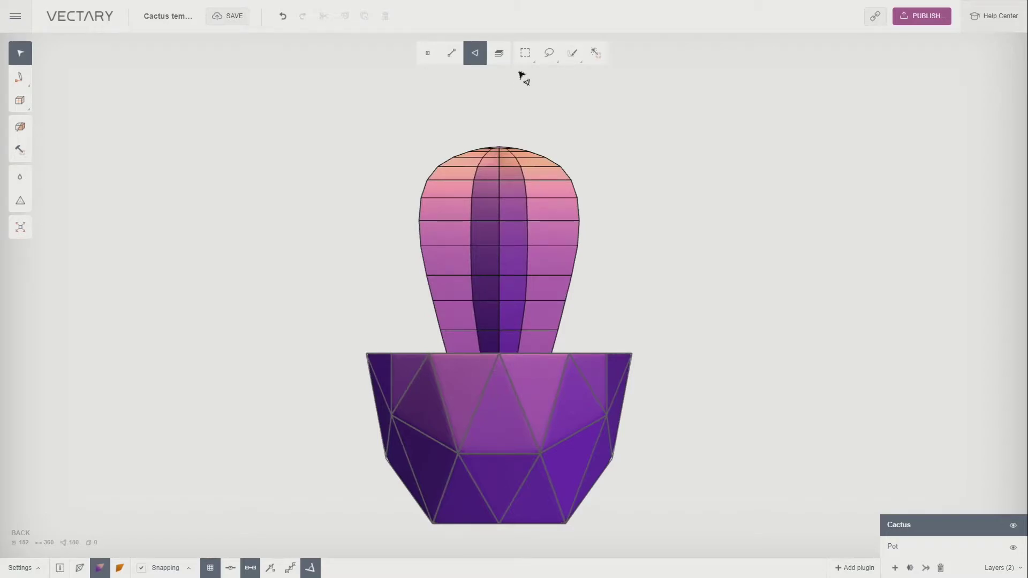
- Box-select the cactus's upper faces and rotate them 15° about the vertical axis
mouse_move(520, 59)
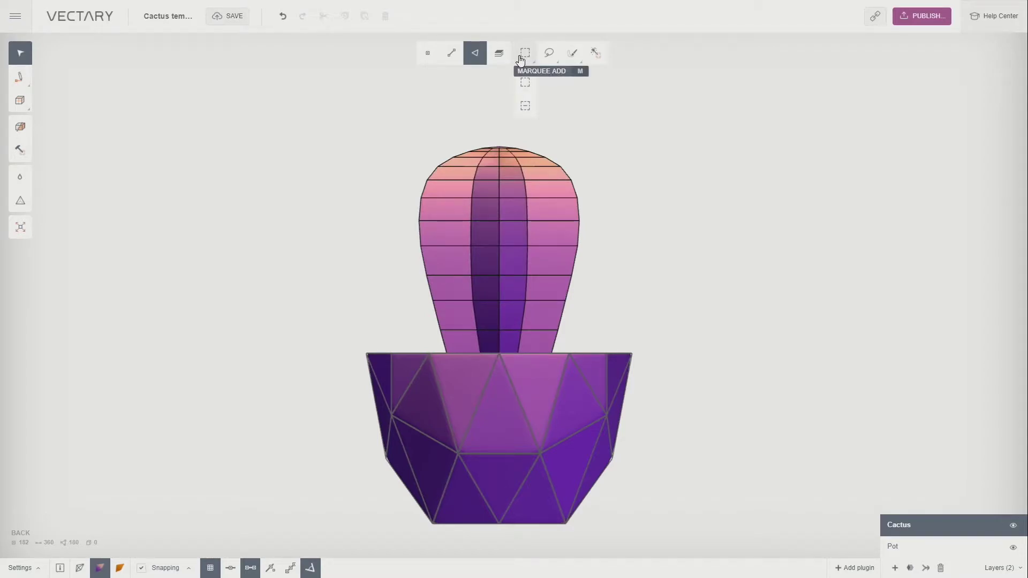
left_click(520, 59)
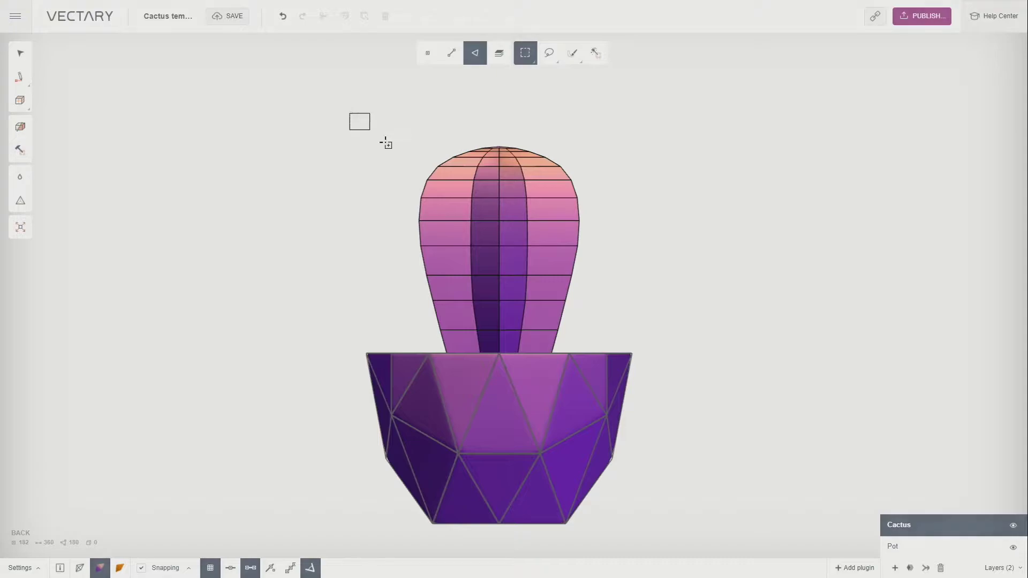
left_click_drag(386, 142, 606, 342)
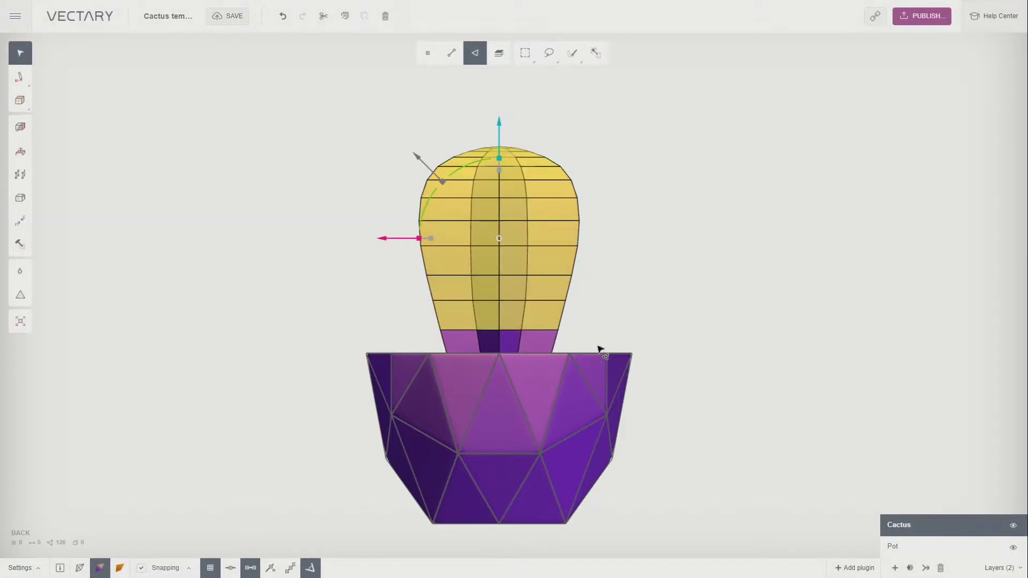
right_click_drag(600, 349, 635, 417)
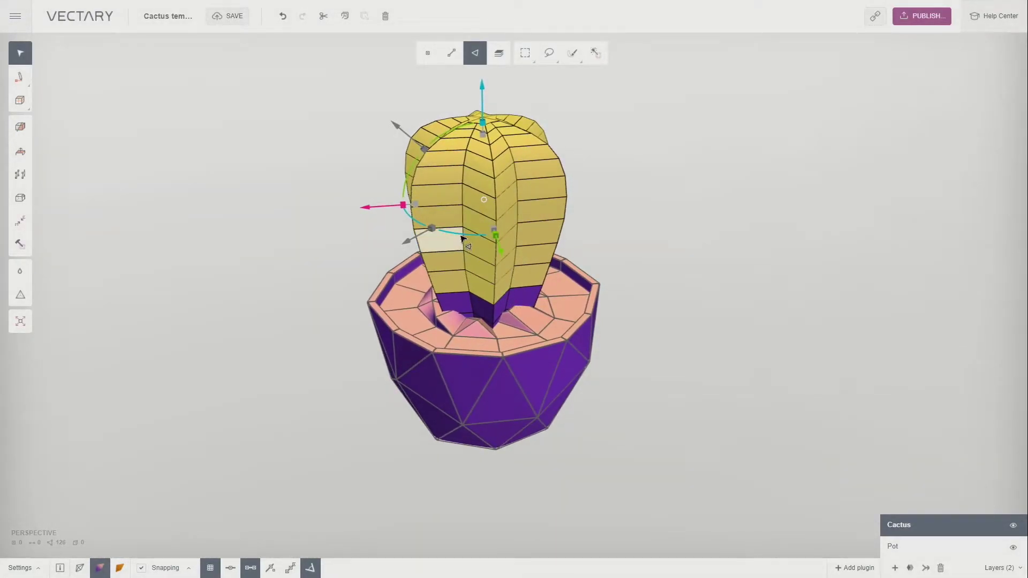
left_click_drag(463, 239, 481, 237)
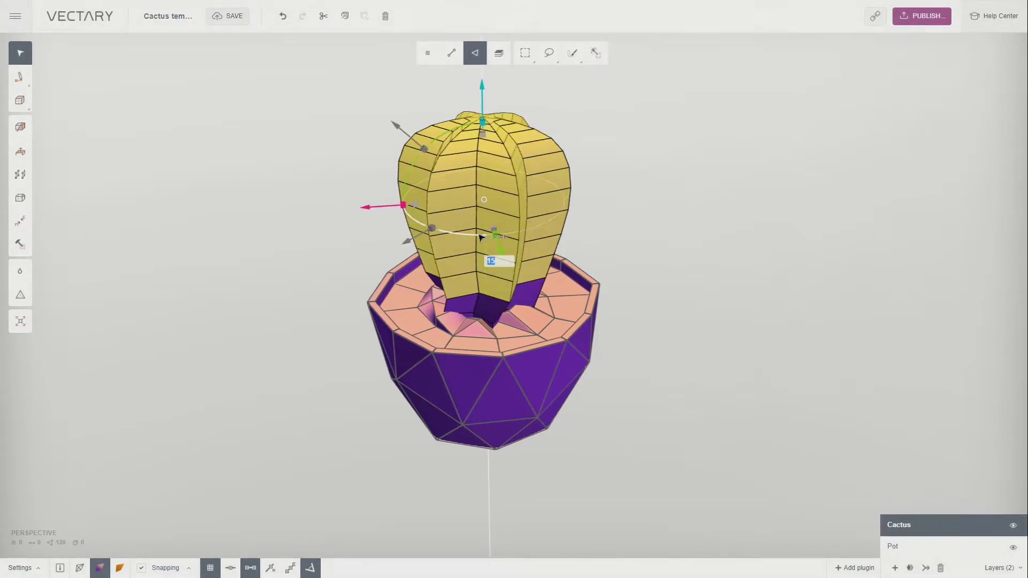
key("Tab")
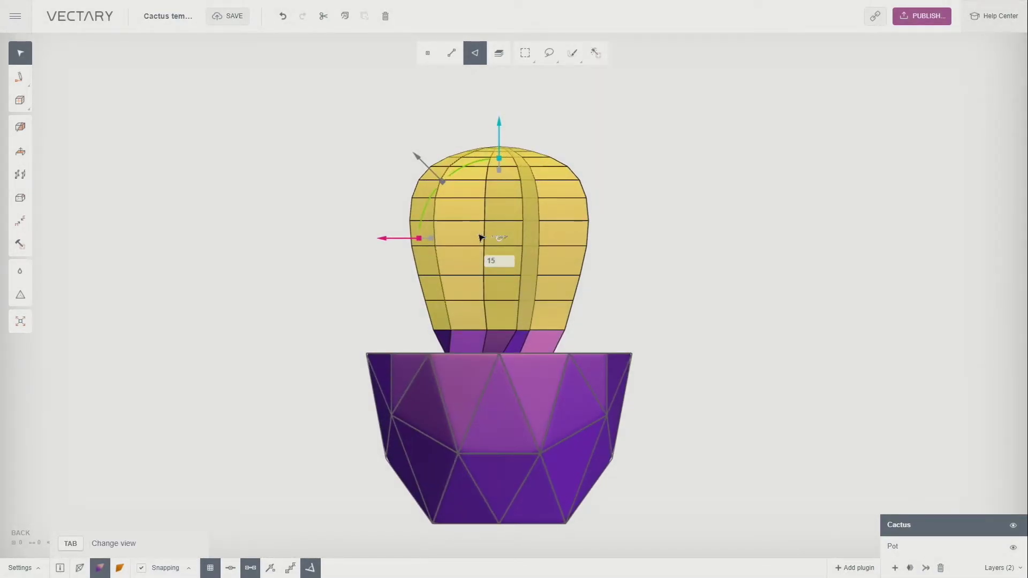
- Remove the lowest face row from the selection and rotate the remaining faces 15°
mouse_move(524, 59)
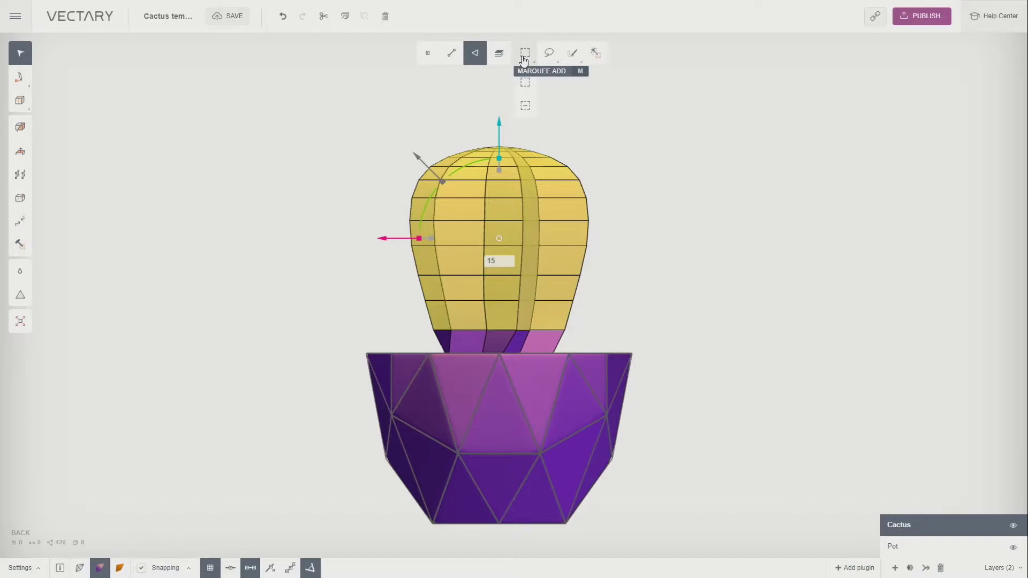
left_click(525, 106)
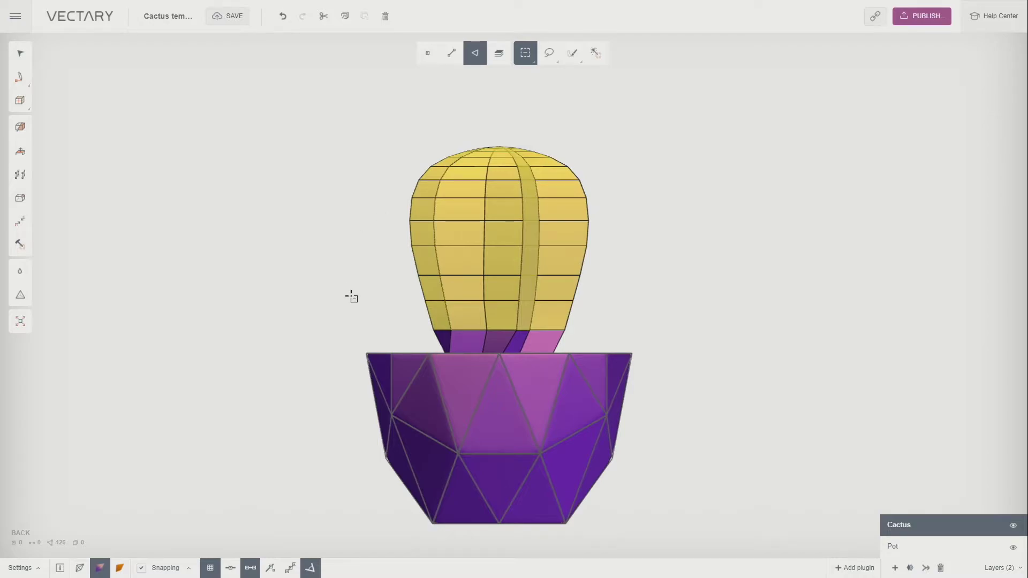
left_click_drag(352, 297, 644, 346)
mouse_move(644, 347)
right_mouse_down()
mouse_move(629, 328)
mouse_move(649, 362)
right_mouse_up()
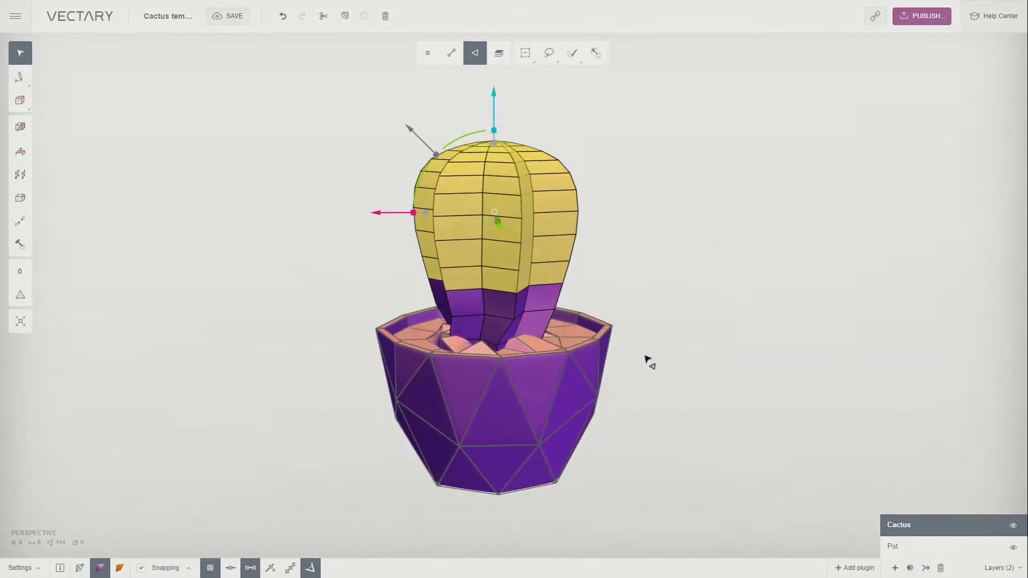
key("l")
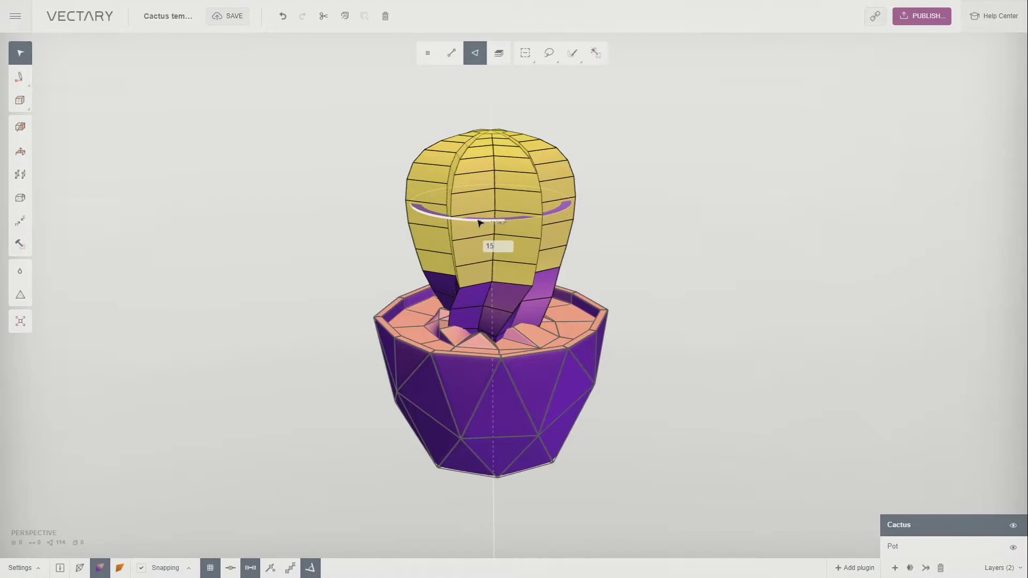
left_click(479, 222)
- Box-select the cactus's upper face rows and twist them another 15°
key("Tab")
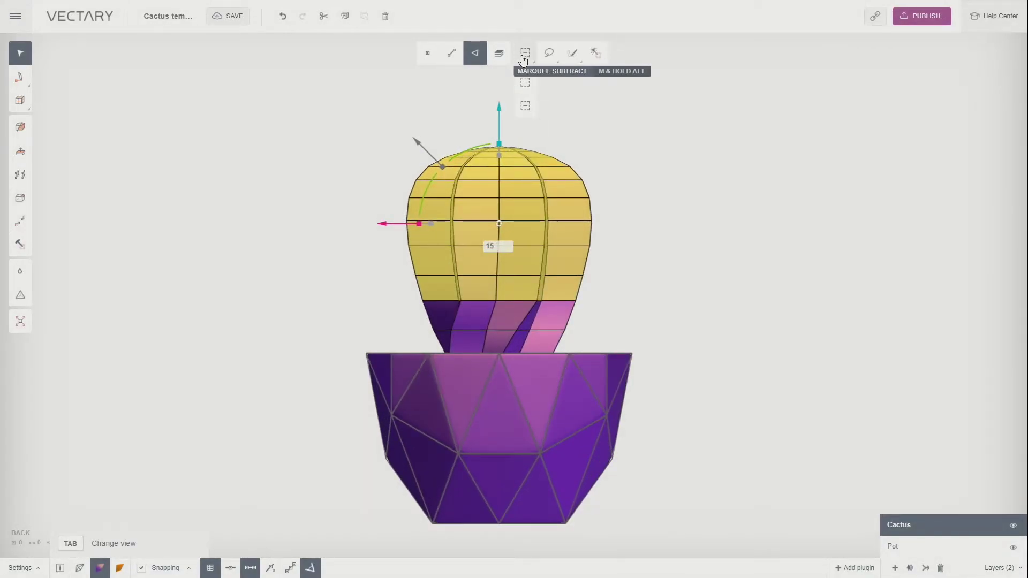
left_click(525, 53)
left_click_drag(394, 270, 633, 311)
key("Tab")
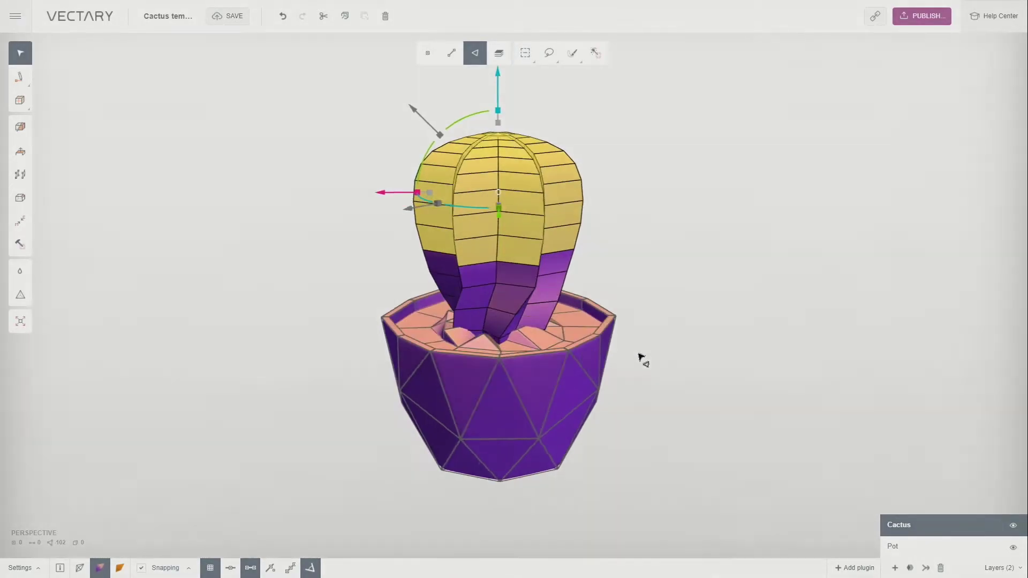
left_click_drag(475, 212, 492, 209)
- Select a shorter band of upper faces and twist it a further 15°
key("Tab")
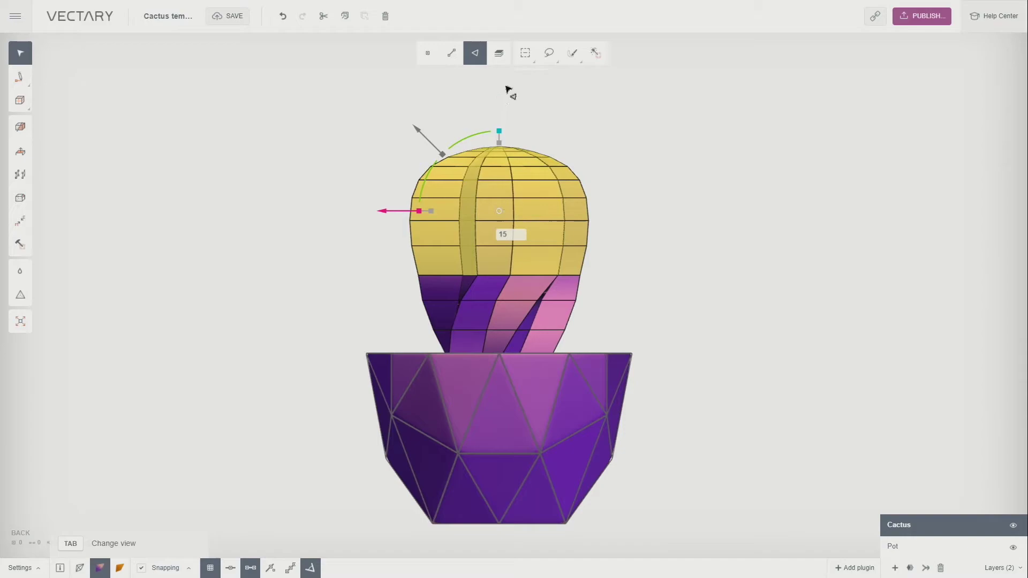
left_click(525, 53)
left_click_drag(401, 235, 624, 284)
key("Tab")
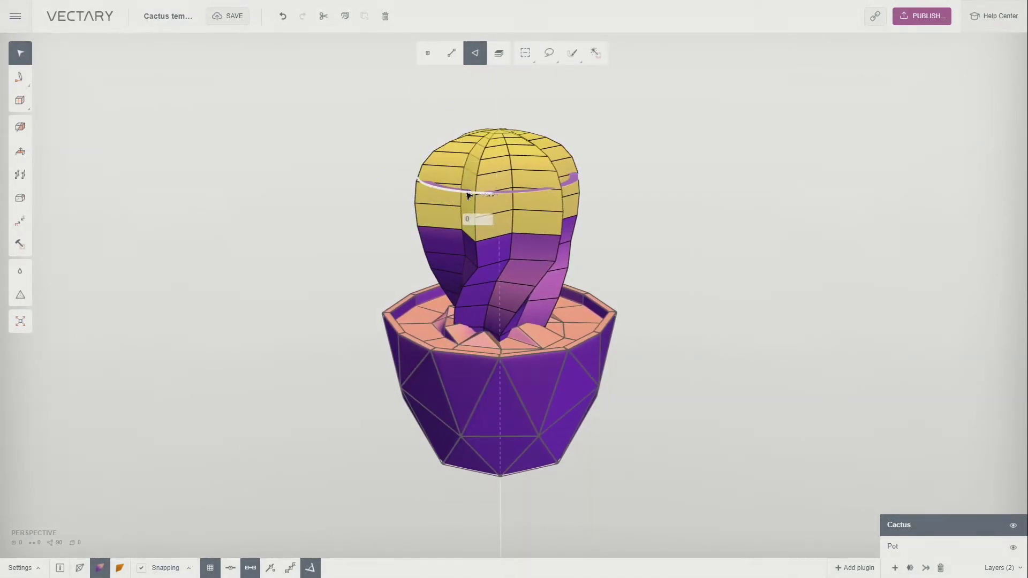
key("Tab")
left_click(522, 57)
left_click_drag(399, 216, 623, 259)
key("Tab")
left_click_drag(439, 177, 479, 205)
scroll(538, 100, "up", 2)
- Select the topmost 42 faces of the cactus and twist them 15°
key("Tab")
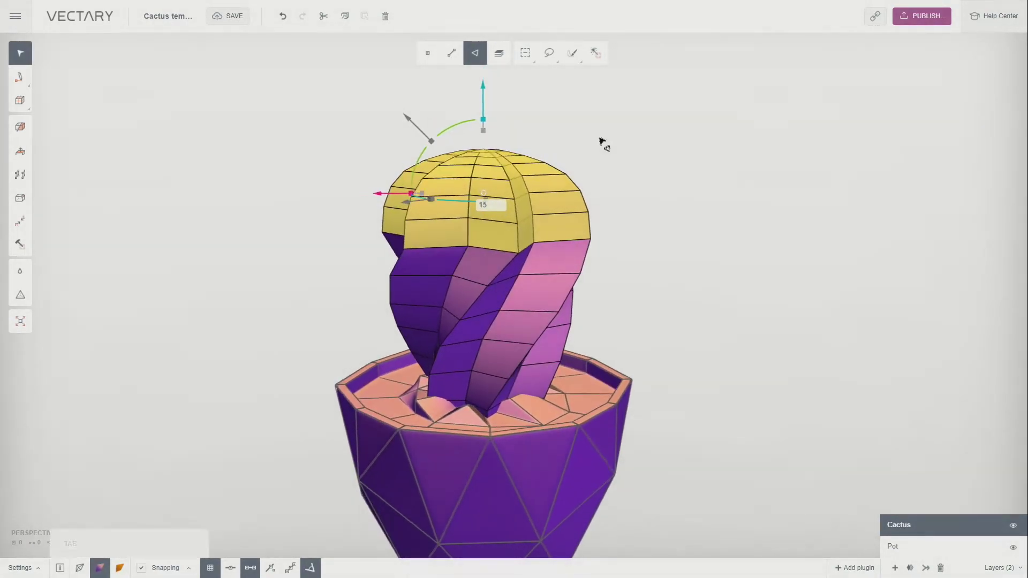
left_click(526, 57)
left_click_drag(358, 222, 647, 260)
key("Tab")
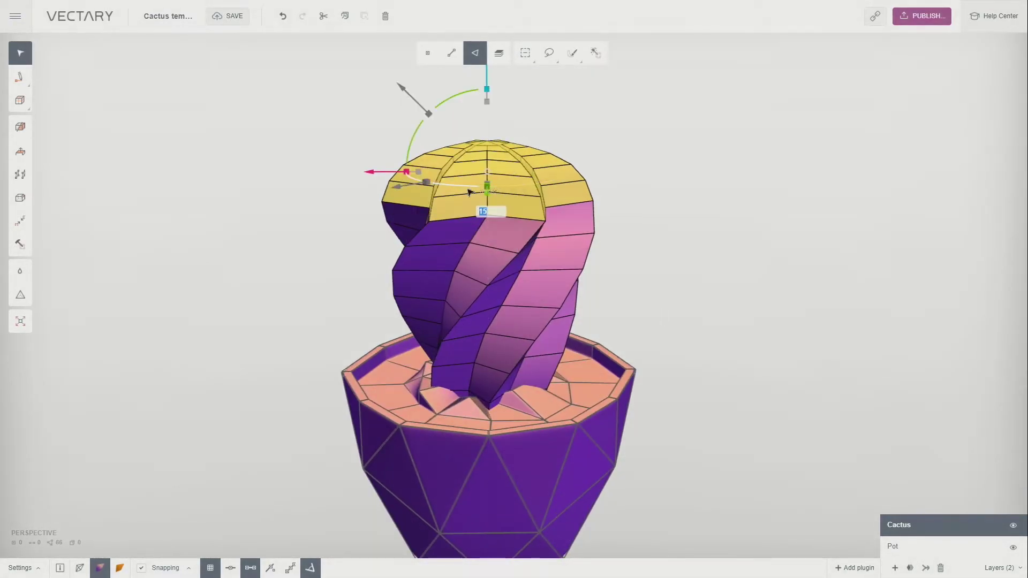
key("Tab")
left_click(525, 53)
left_click_drag(359, 196, 654, 245)
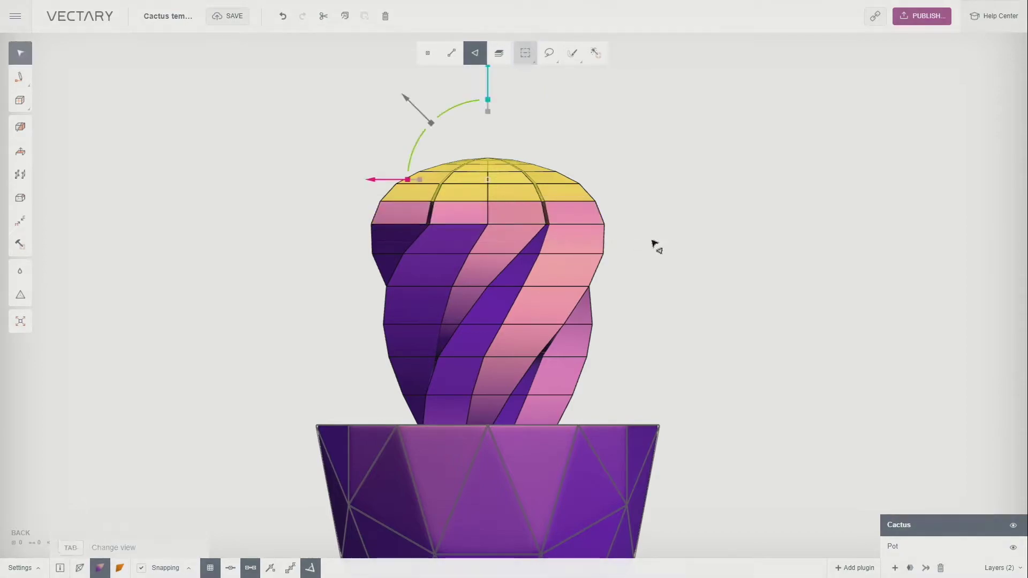
key("Tab")
key("Tab")
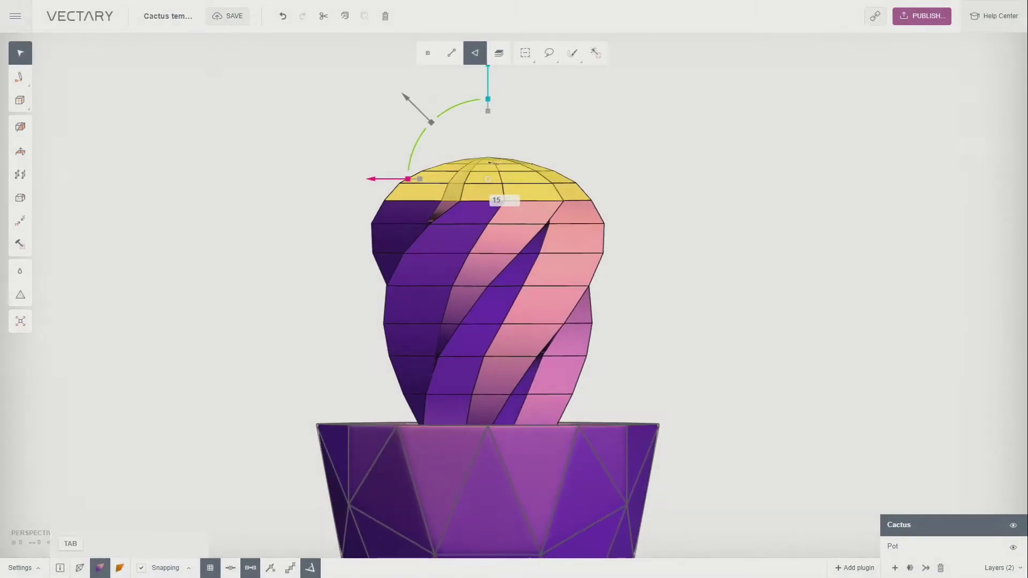
left_click(525, 53)
left_click_drag(366, 182, 613, 217)
key("Tab")
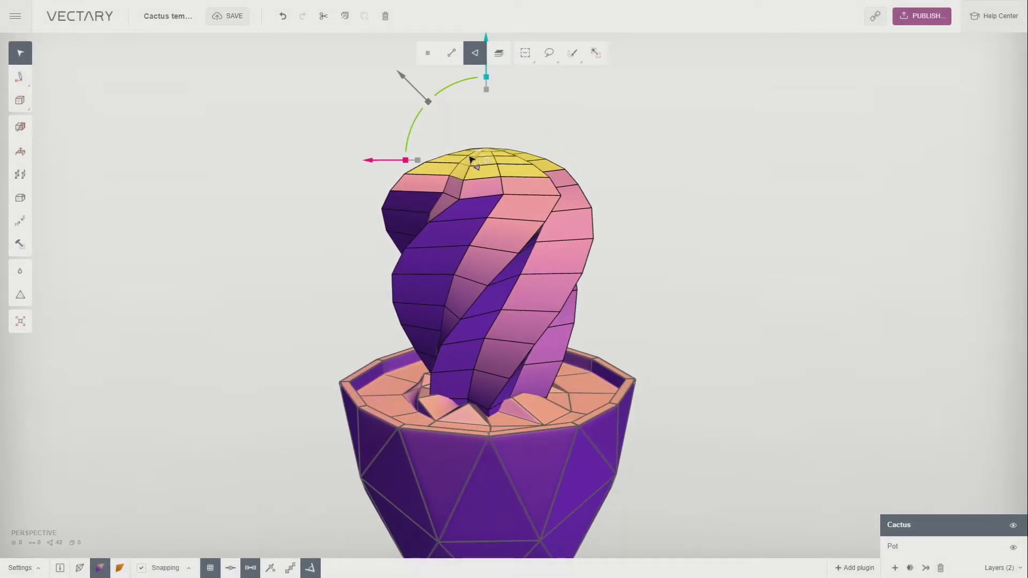
left_click_drag(550, 149, 497, 114)
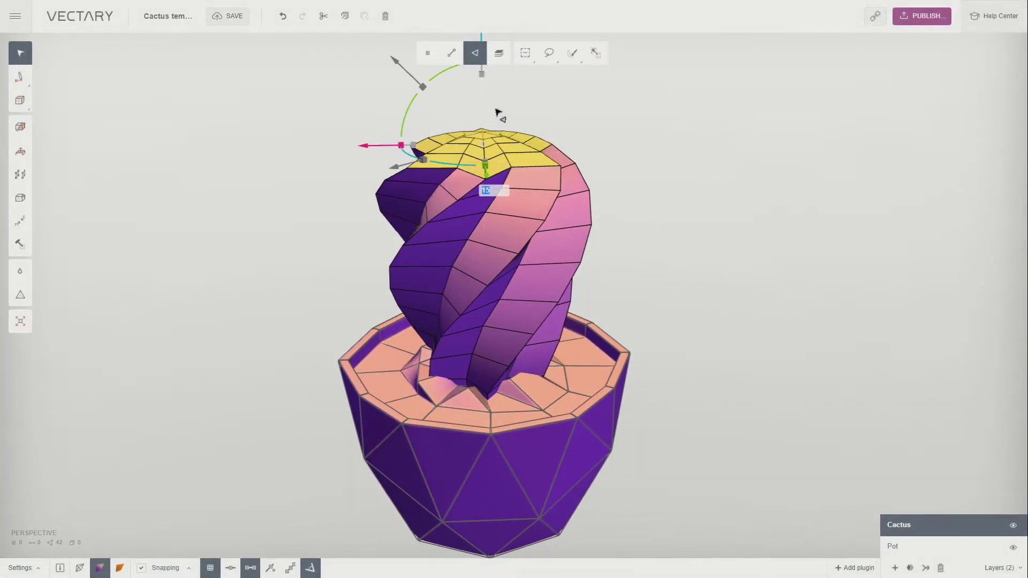
- Twist the 16 faces at the cactus top by 15° and clear the selection
key("Tab")
left_click(525, 53)
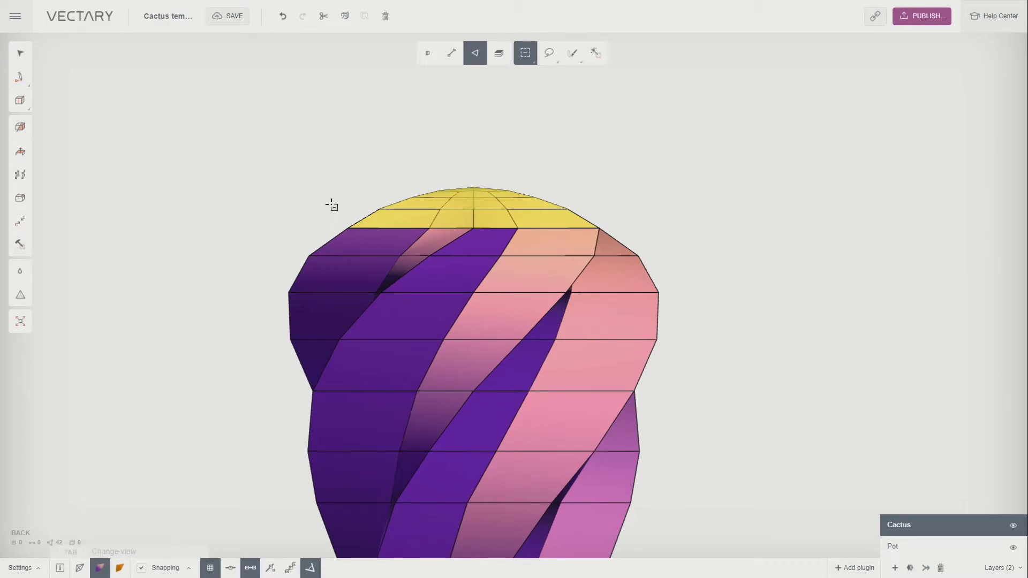
left_click_drag(332, 205, 616, 240)
key("Tab")
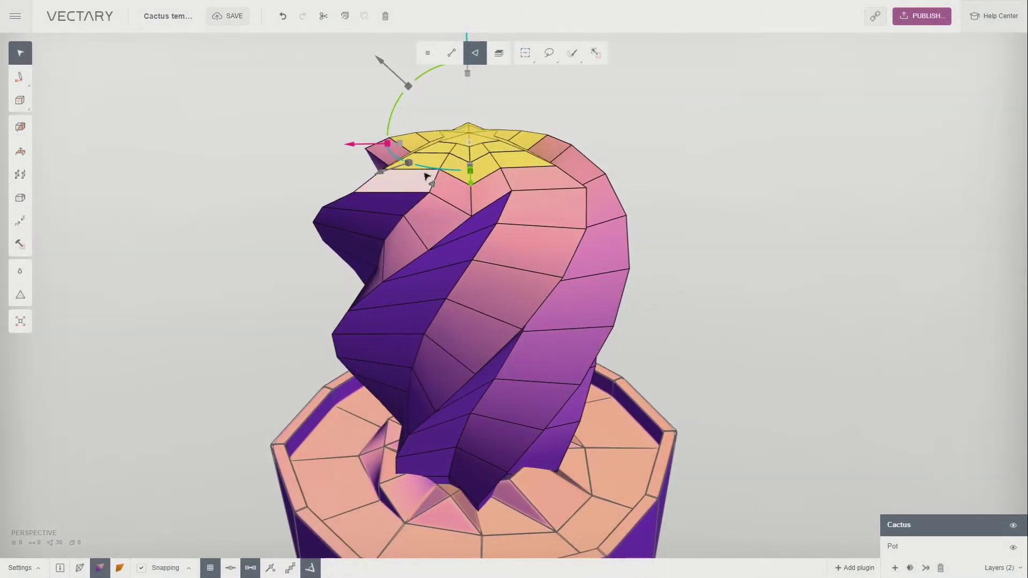
key("Tab")
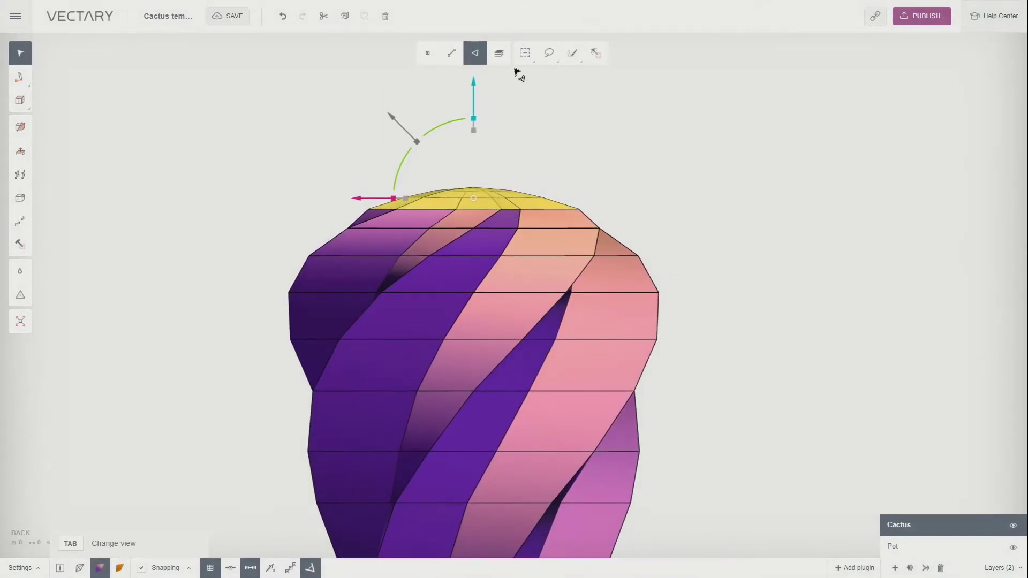
left_click(525, 53)
left_click_drag(347, 193, 596, 219)
key("Tab")
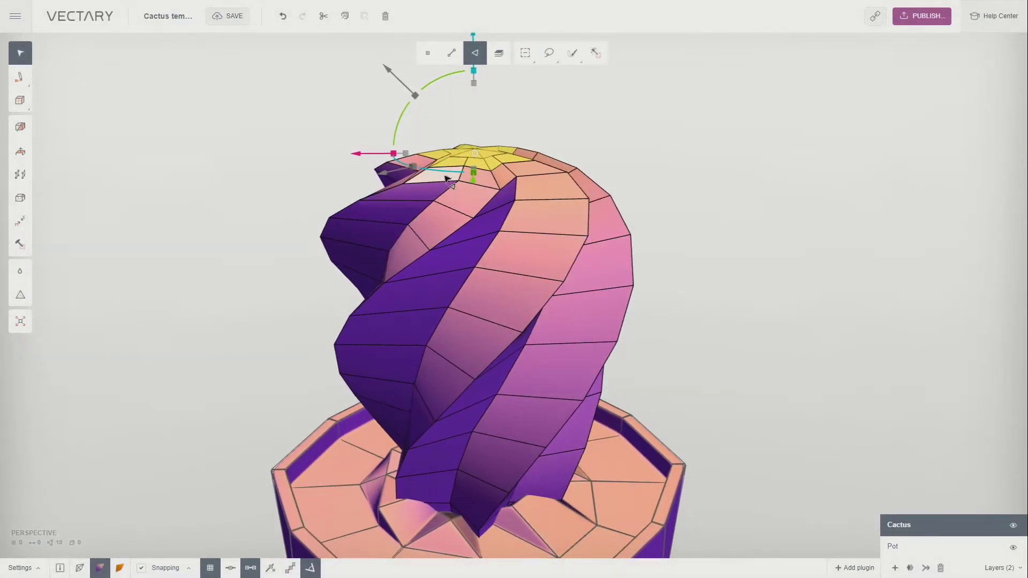
left_click_drag(412, 167, 515, 178)
left_click(675, 161)
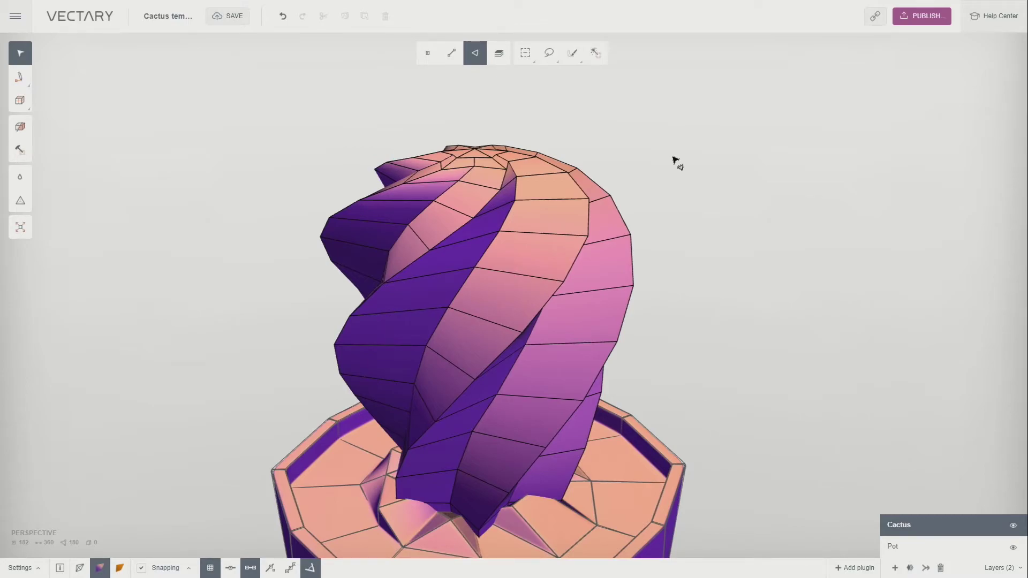
- Switch to edge selection and pick one whole 15-edge spiral ridge loop
left_click(451, 53)
right_click_drag(367, 137, 431, 188)
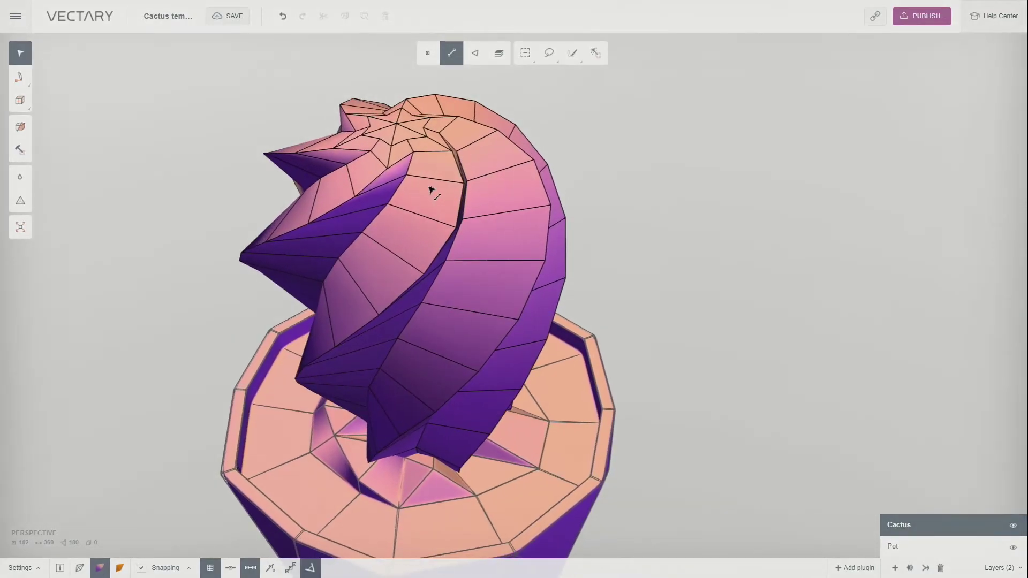
left_click(442, 148)
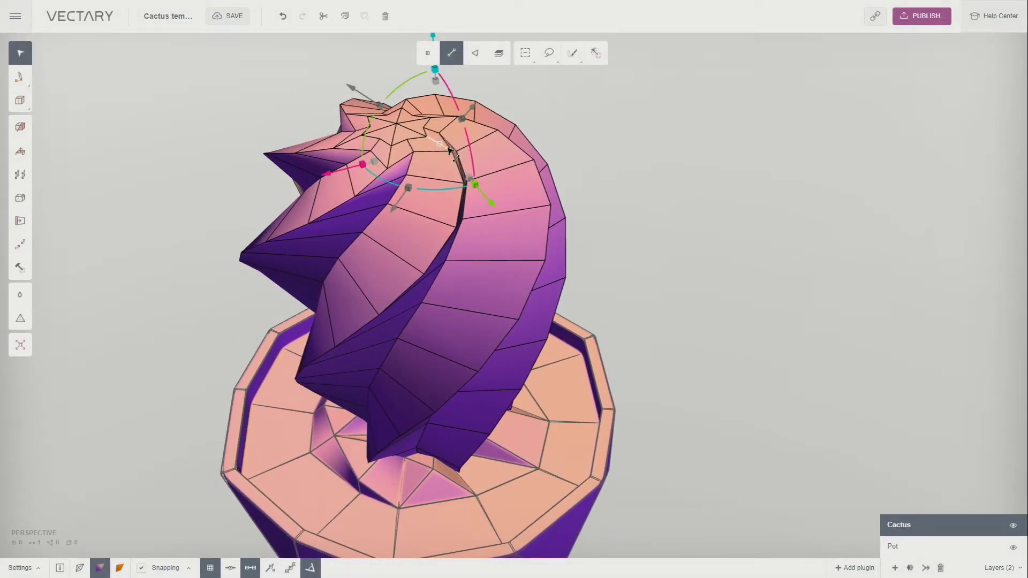
double_click(448, 150)
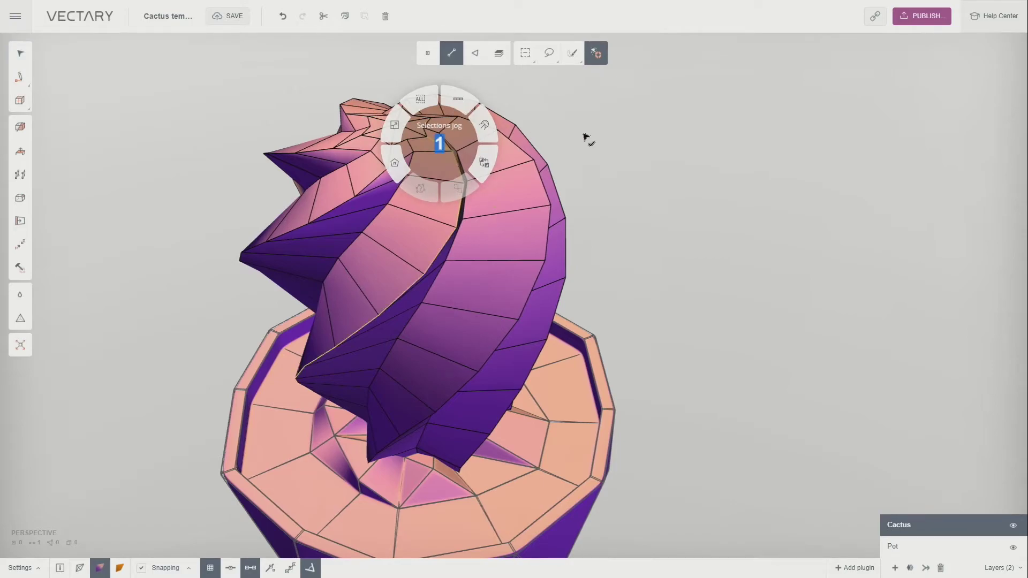
left_click(527, 133)
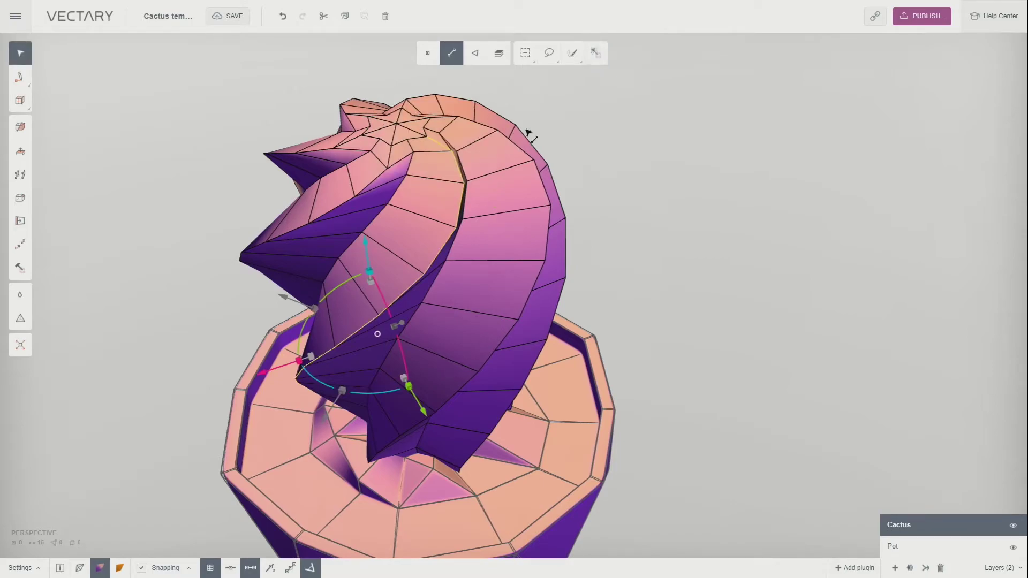
- Grow the ridge edge selection loop by loop to 90 edges and add a star-top edge
double_click(443, 122)
left_click(407, 262)
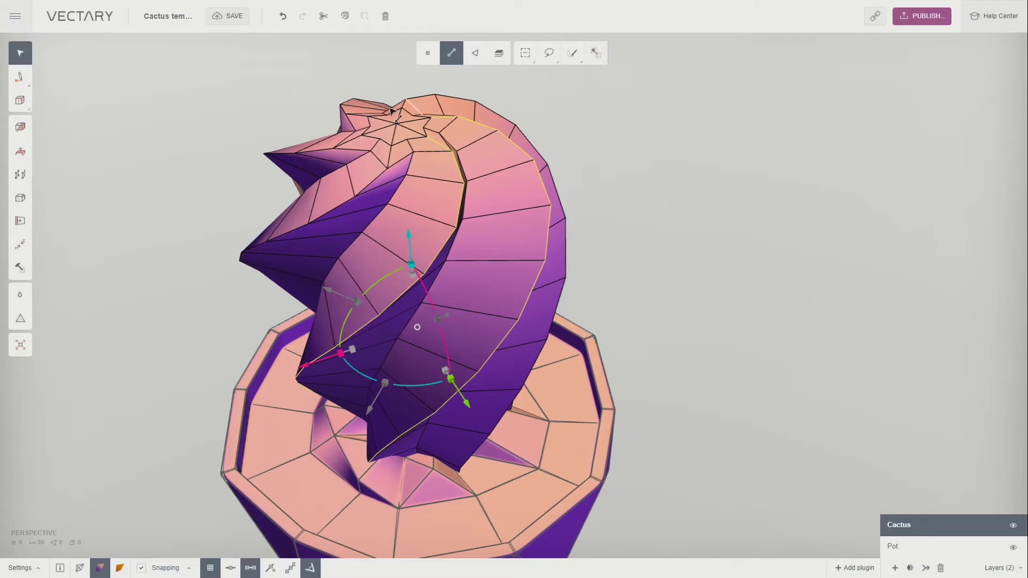
double_click(436, 213)
left_click(407, 317)
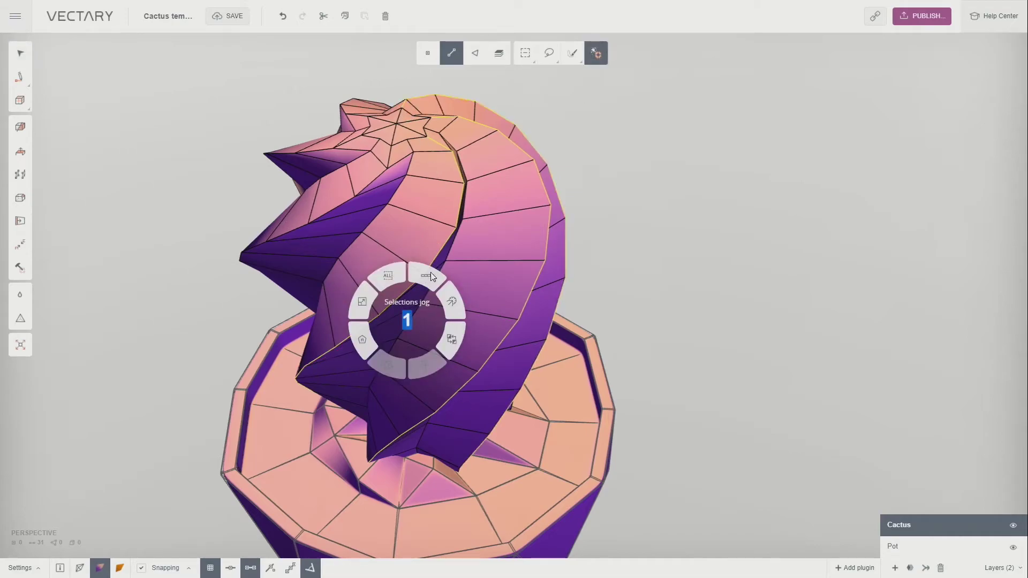
double_click(358, 119)
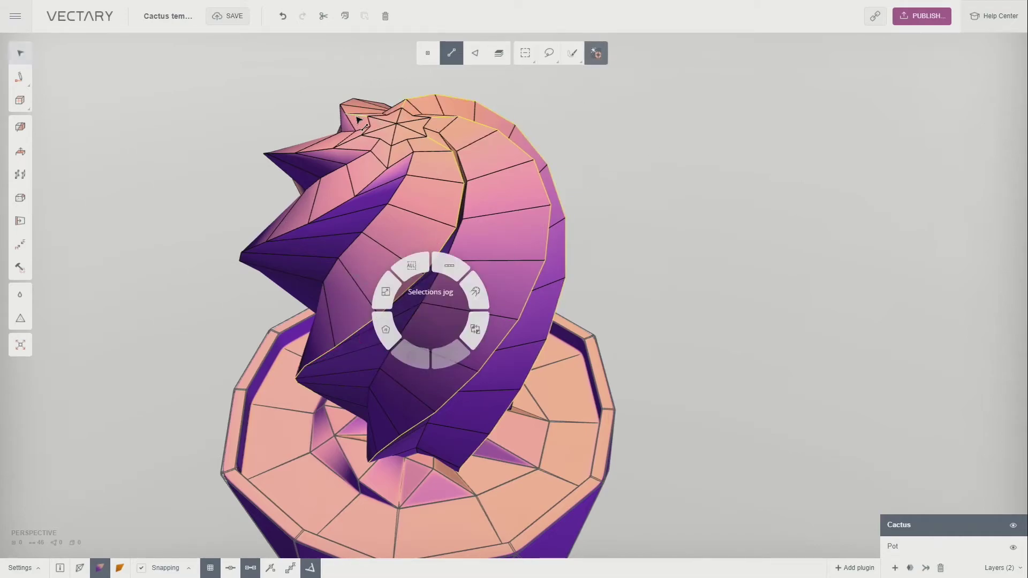
left_click(445, 269)
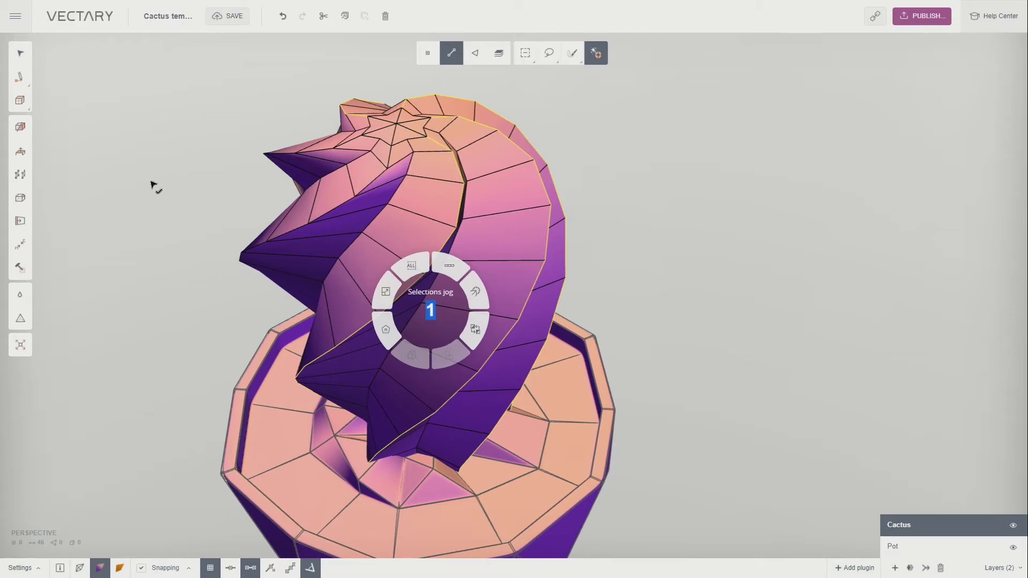
double_click(354, 143)
left_click(433, 290)
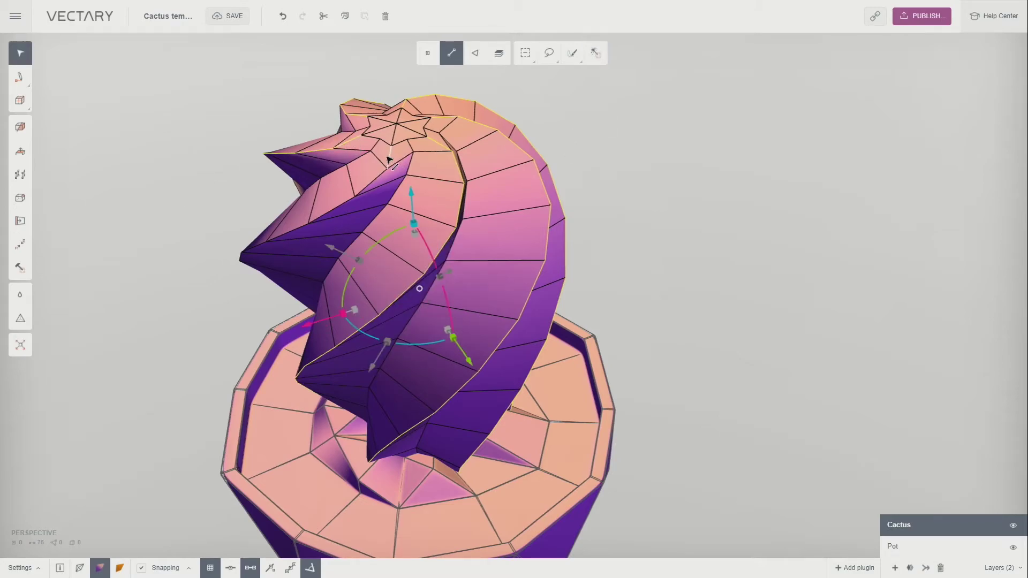
double_click(389, 159)
left_click(447, 247)
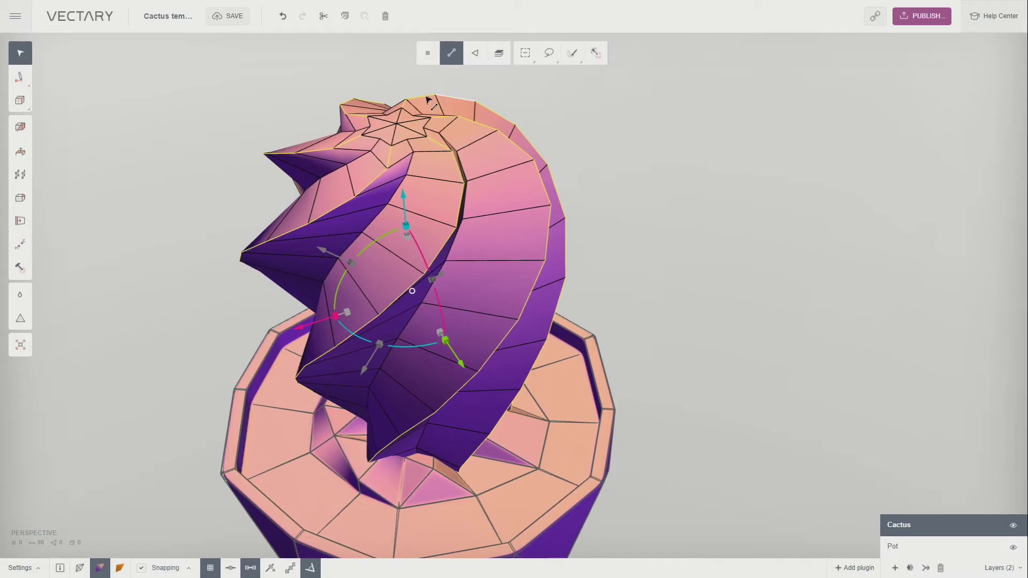
scroll(428, 100, "up", 2)
left_click(393, 140, "shift")
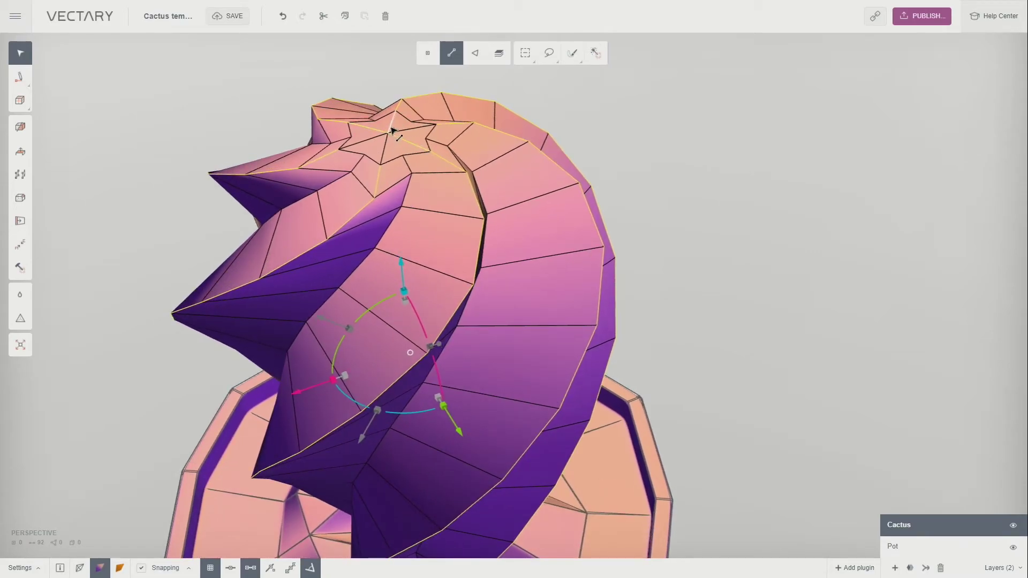
- Add the remaining star-top edges and bevel all selected edges with a 0.2 offset
left_click(387, 143, "shift")
left_click(380, 139, "shift")
left_click(20, 199)
scroll(364, 241, "down", 2)
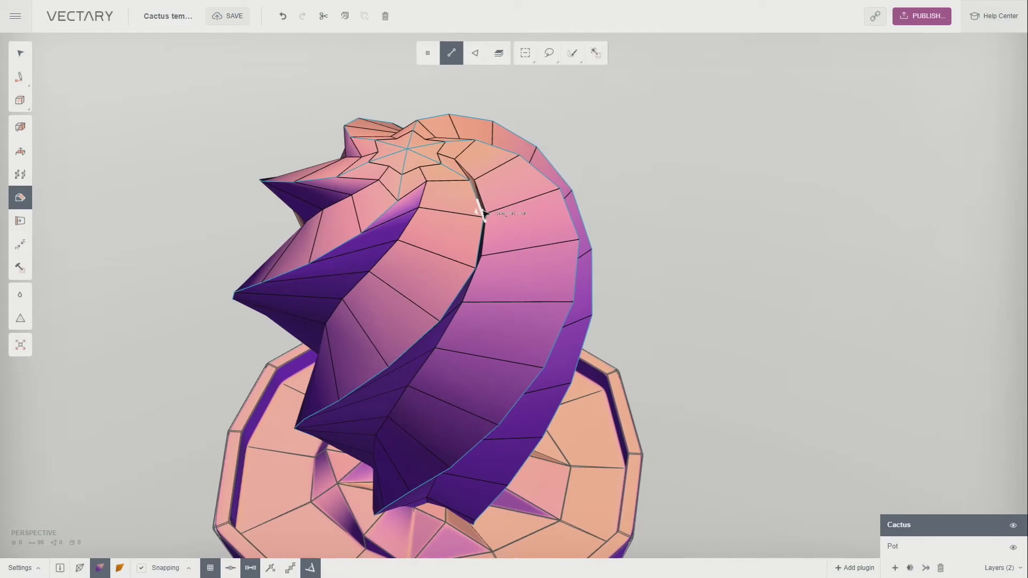
left_click(337, 252)
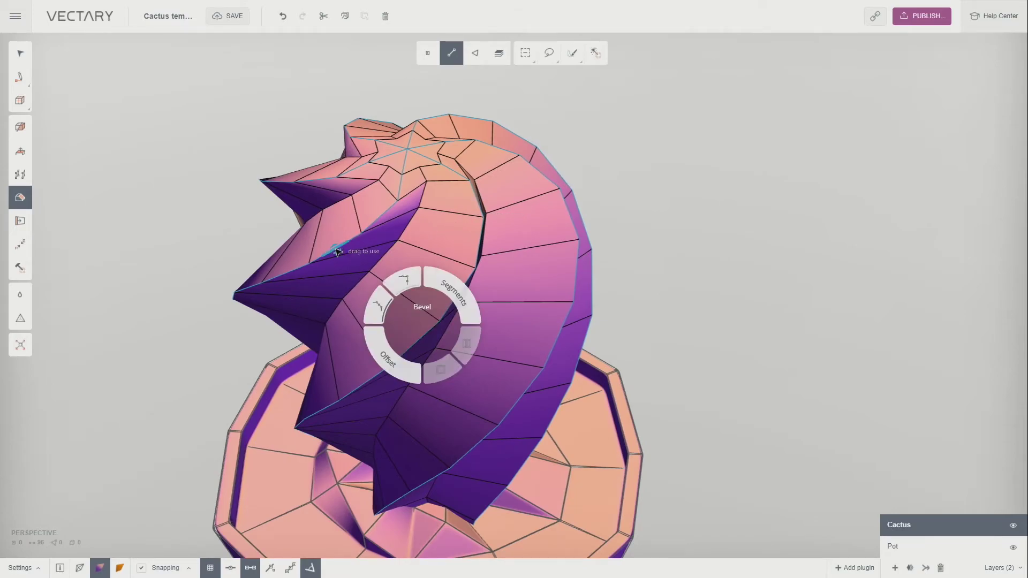
left_click(390, 358)
type("0.2")
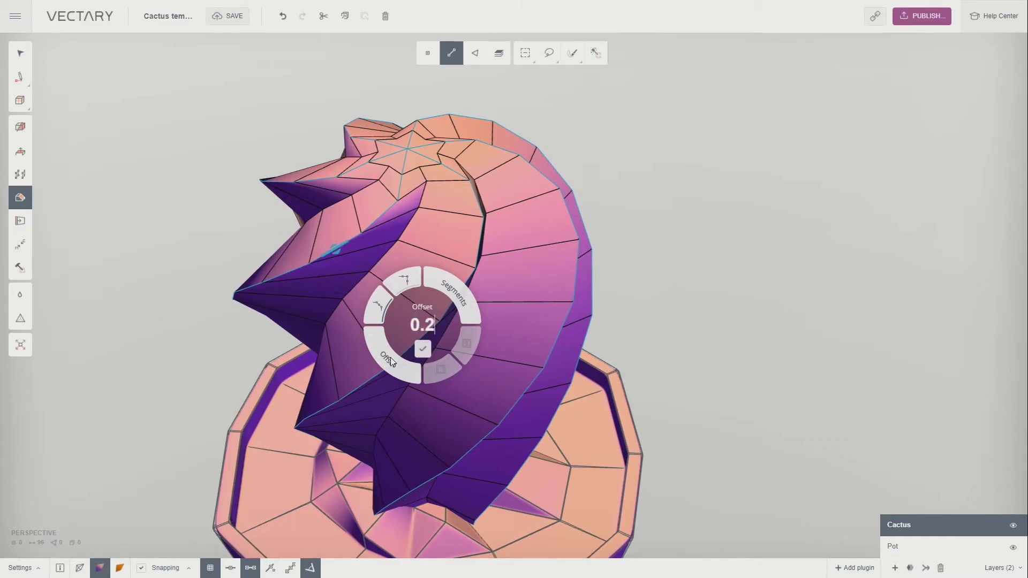
left_click(422, 351)
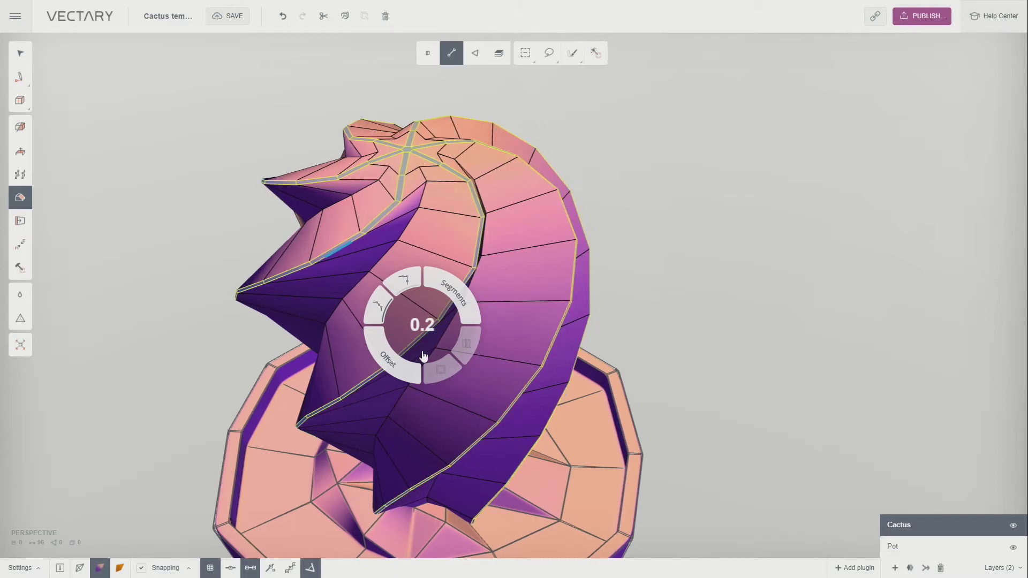
scroll(669, 353, "down", 3)
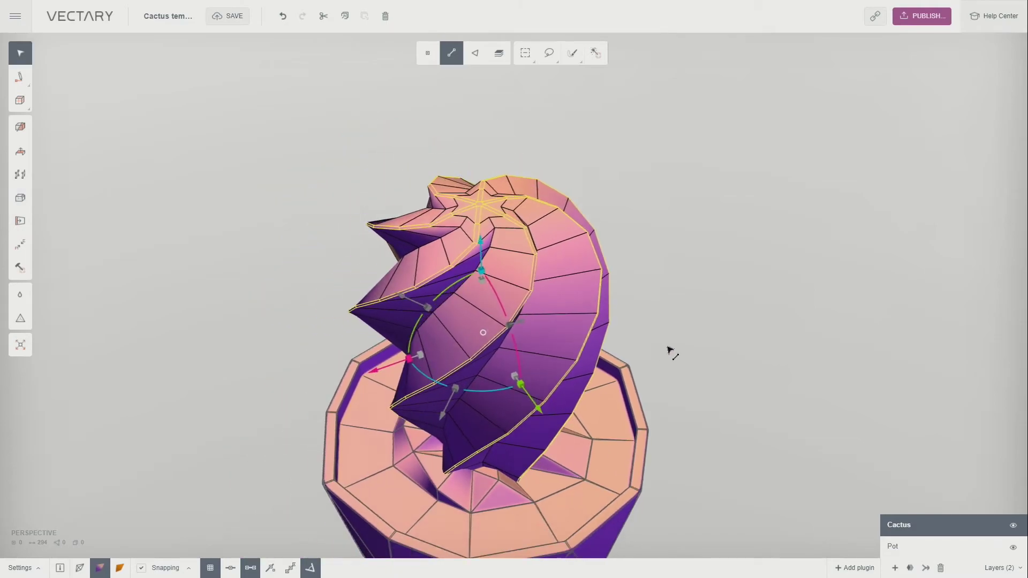
left_click_drag(679, 535, 652, 436)
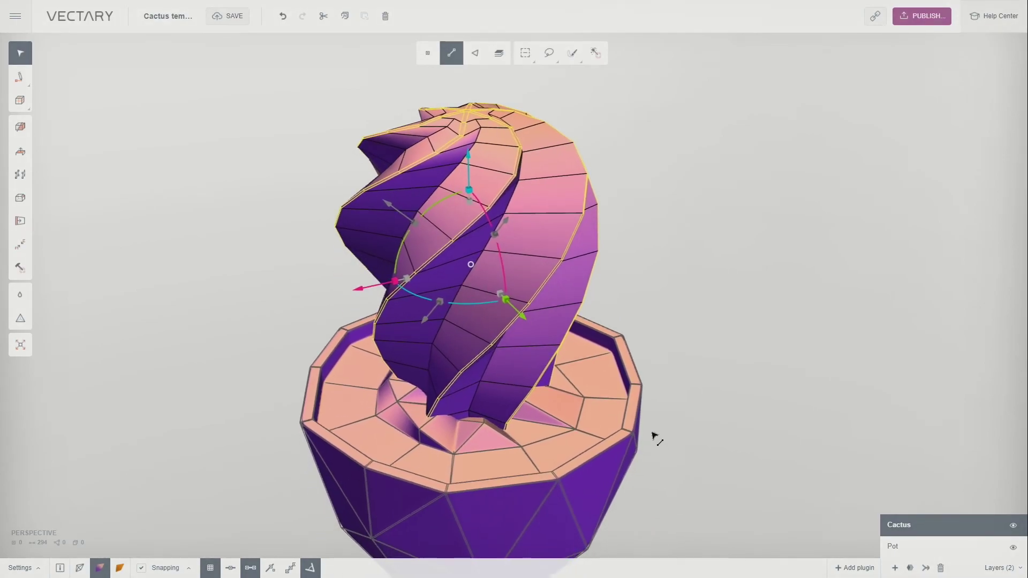
- Turn smoothing back on so the beveled spiral ridges appear rounded
left_click(22, 320)
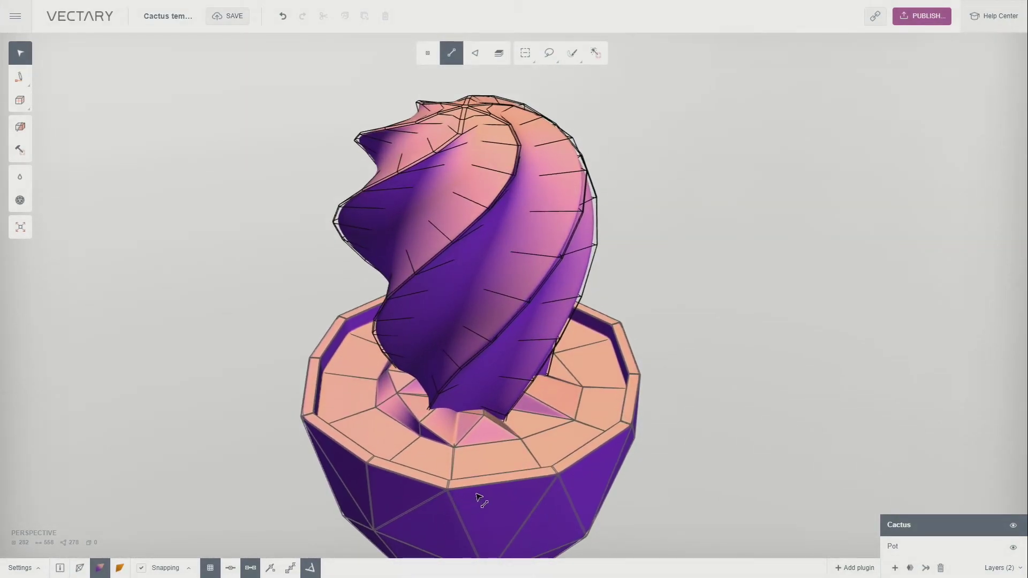
- Add the Shapeways plugin, check the geometry, send the cactus, and open its product page
left_click(855, 568)
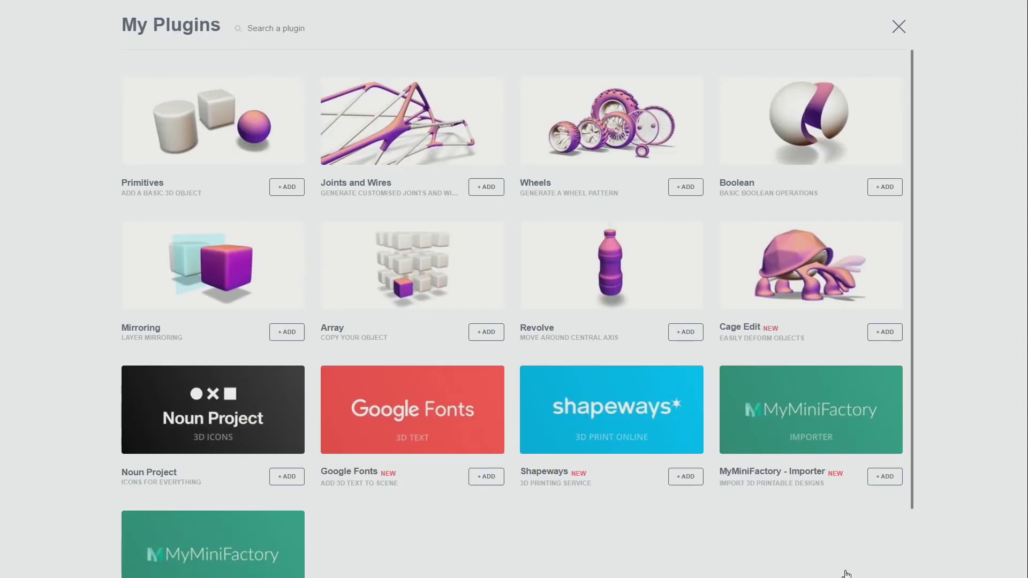
left_click(584, 431)
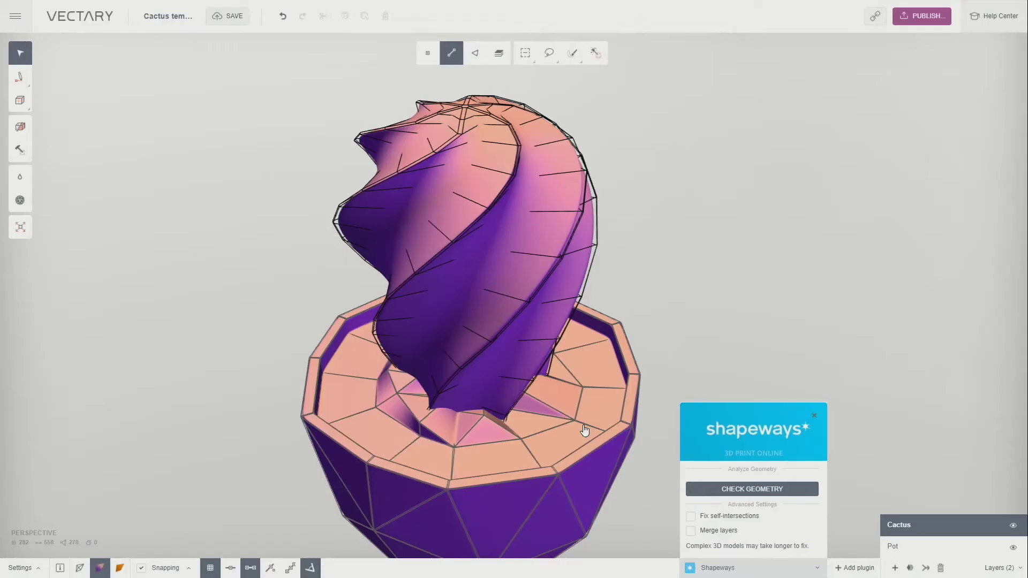
left_click(724, 490)
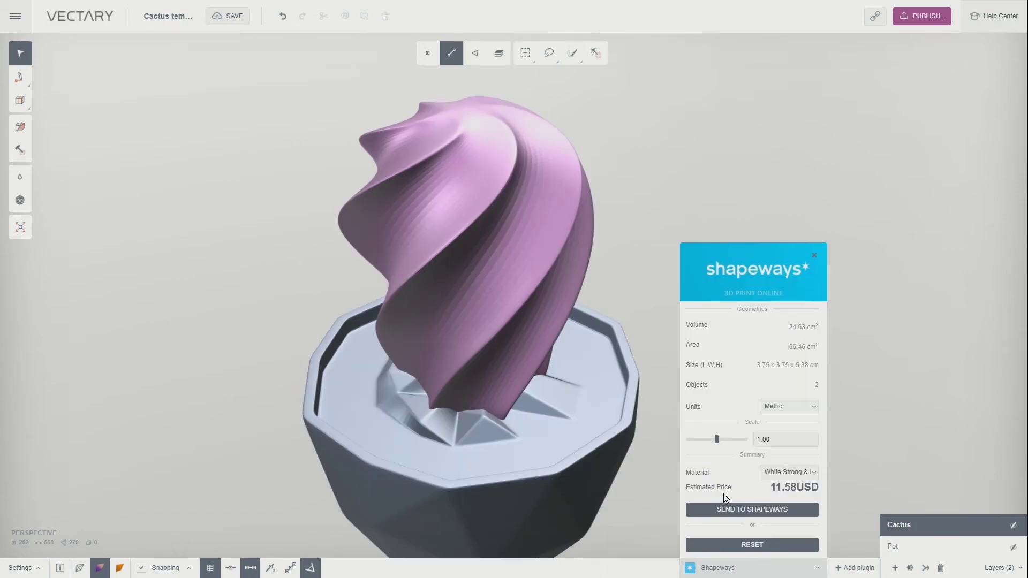
left_click(734, 510)
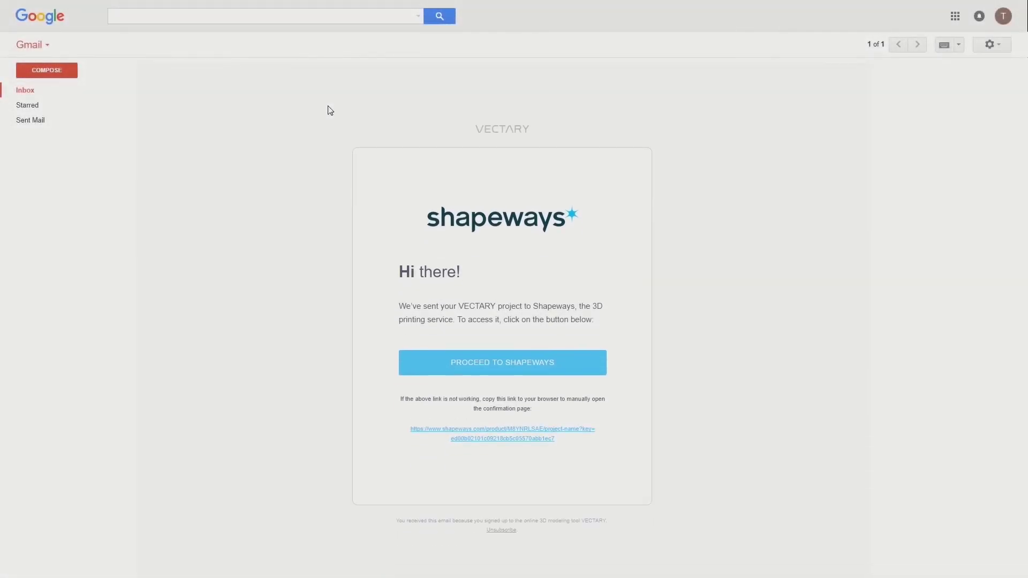
scroll(328, 107, "down", 1)
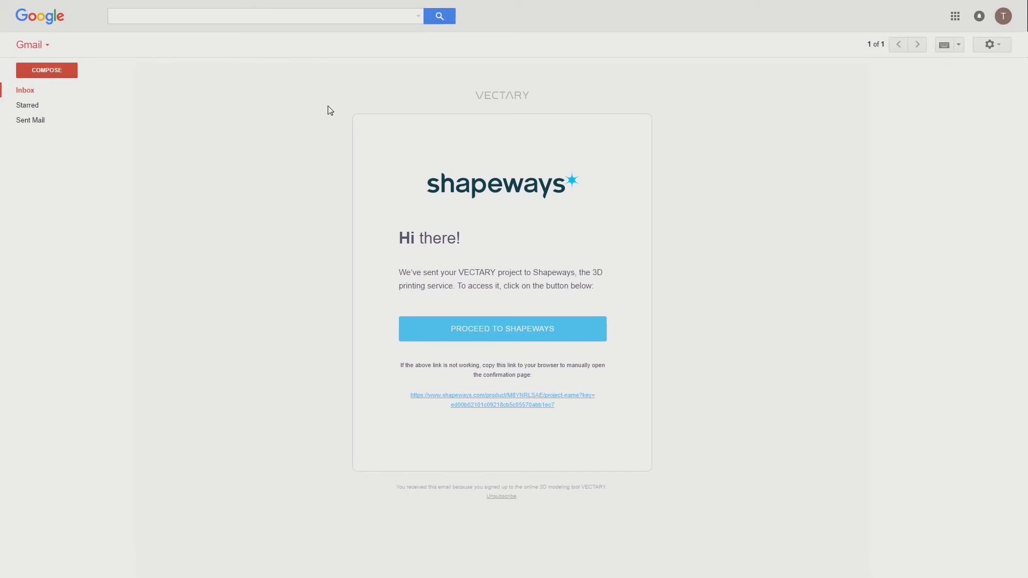
left_click(459, 333)
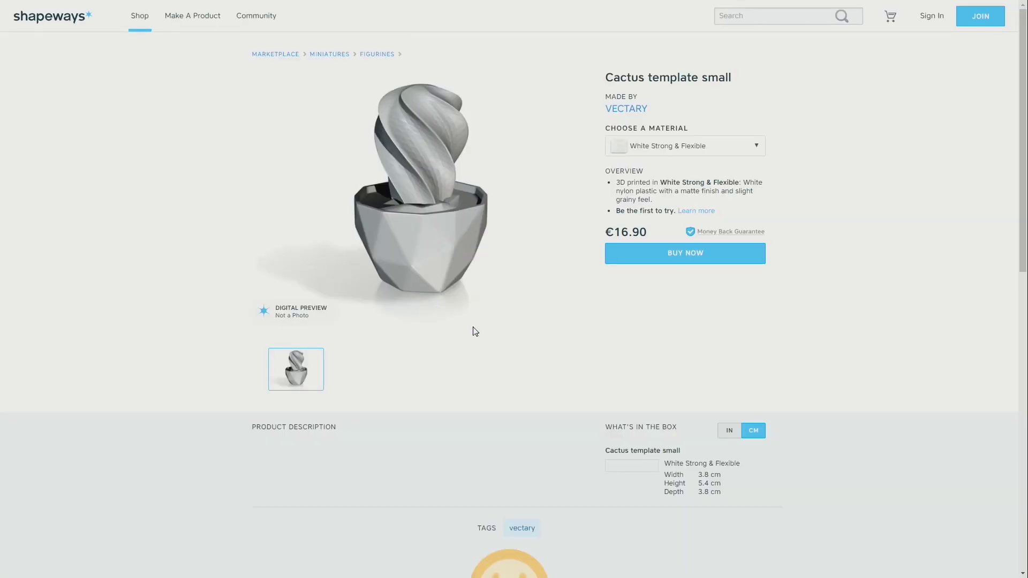